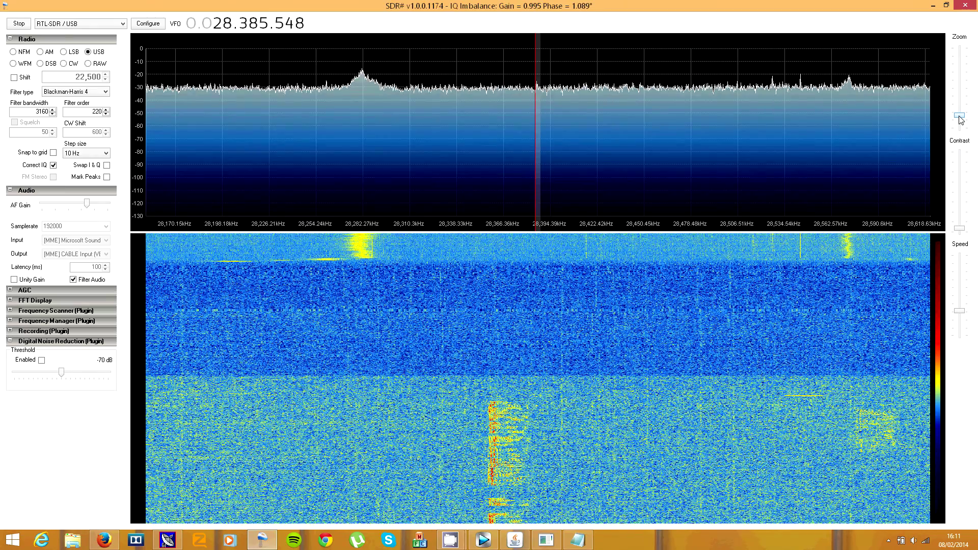
# Zoom out to a ~2 MHz span and pan from 28.385 MHz down past 25 MHz, settling near 26 MHz.
pyautogui.moveTo(961, 120); pyautogui.dragTo(963, 137)
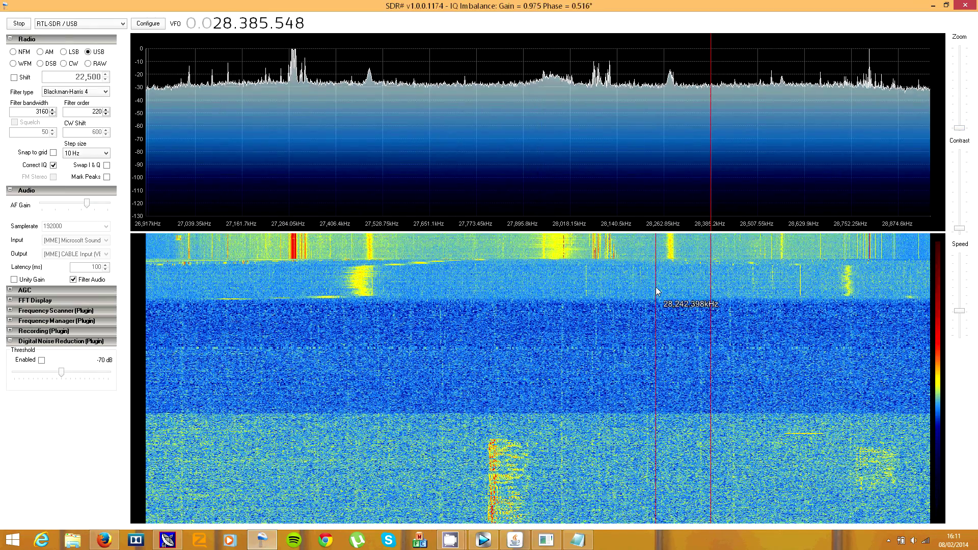
pyautogui.moveTo(351, 274); pyautogui.dragTo(663, 281)
pyautogui.moveTo(314, 141); pyautogui.dragTo(574, 134)
pyautogui.moveTo(408, 142); pyautogui.dragTo(591, 143)
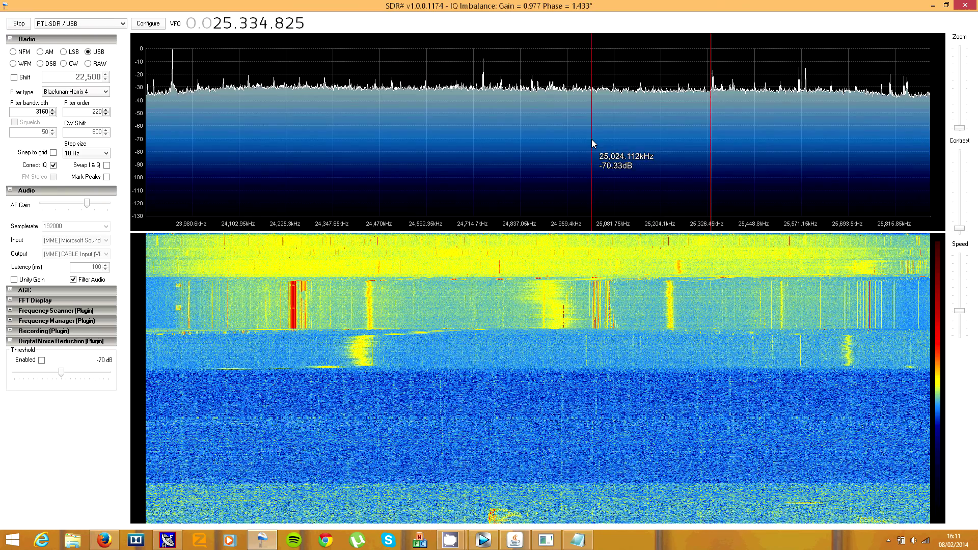
pyautogui.moveTo(439, 144)
pyautogui.mouseDown()
pyautogui.moveTo(561, 147)
pyautogui.moveTo(424, 146)
pyautogui.mouseUp()
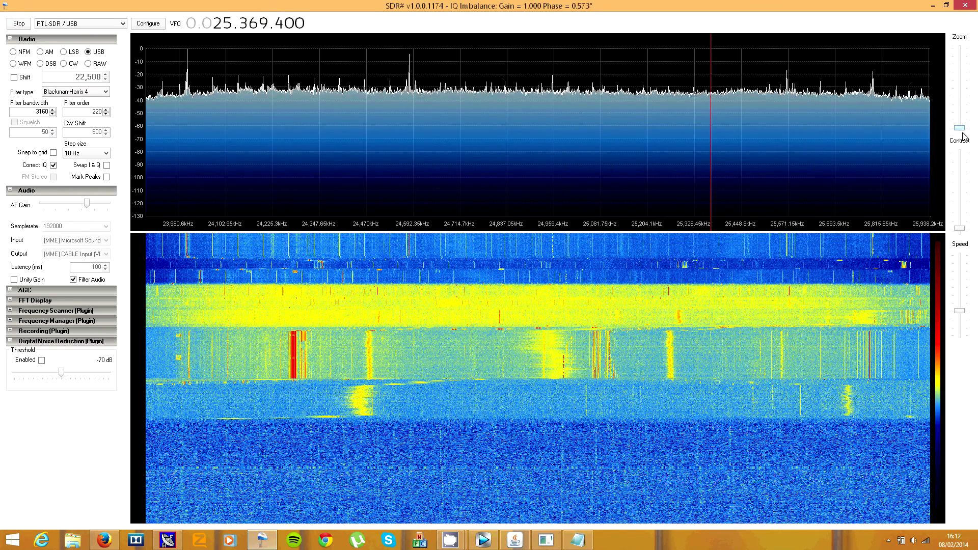
pyautogui.moveTo(510, 170); pyautogui.dragTo(214, 171)
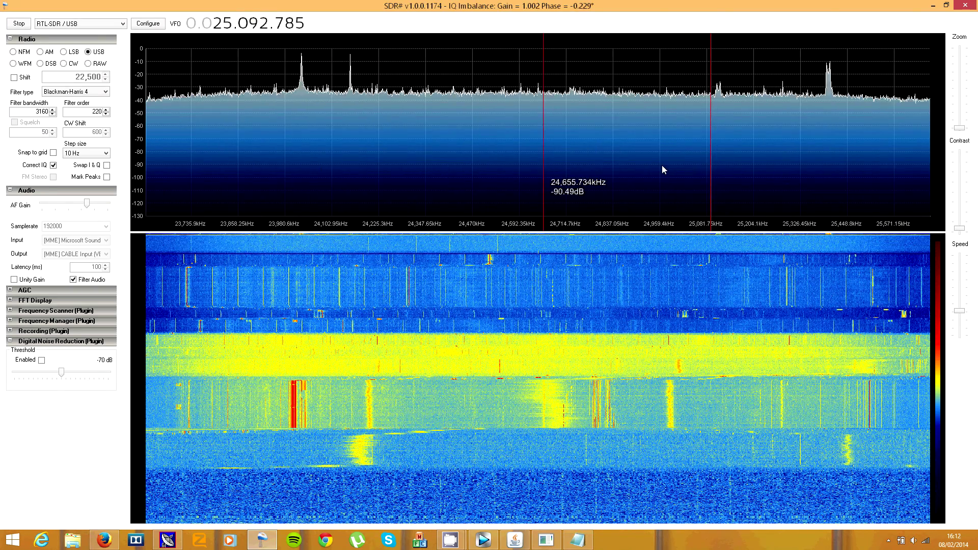
pyautogui.moveTo(790, 155); pyautogui.dragTo(564, 161)
pyautogui.moveTo(791, 159); pyautogui.dragTo(287, 161)
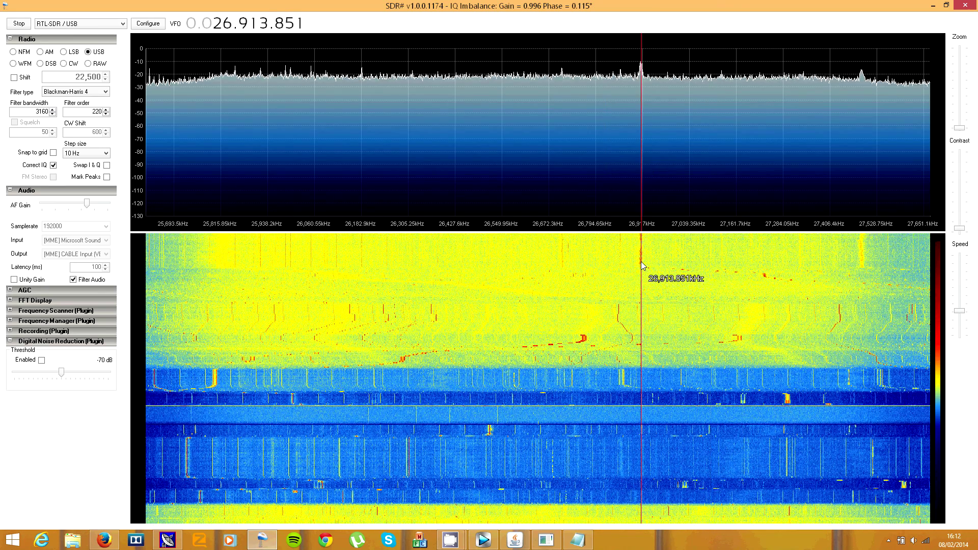
# Receive the 26.913 MHz CB signal in AM with a wider filter, then zoom out and pan up to 28.1 MHz.
pyautogui.moveTo(959, 112); pyautogui.dragTo(959, 92)
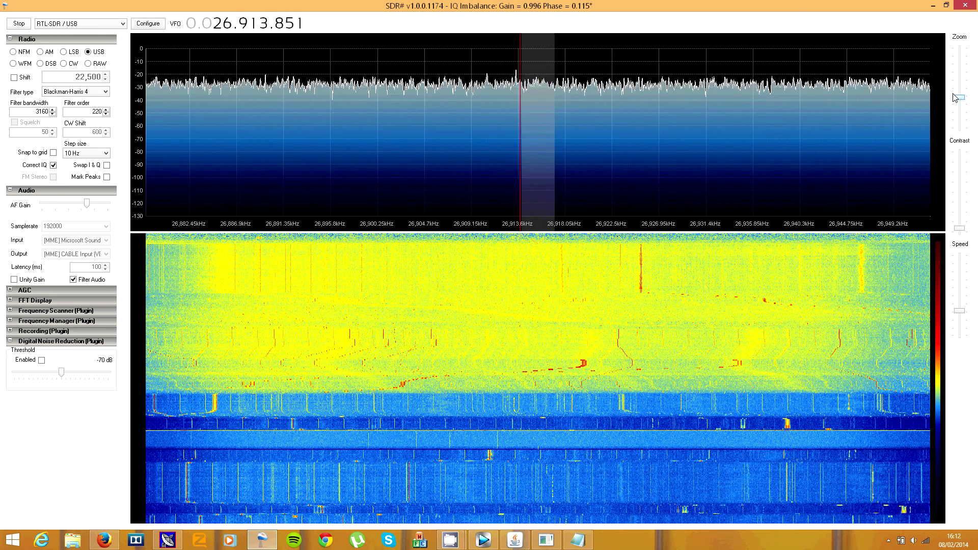
pyautogui.click(40, 51)
pyautogui.moveTo(537, 201); pyautogui.dragTo(576, 194)
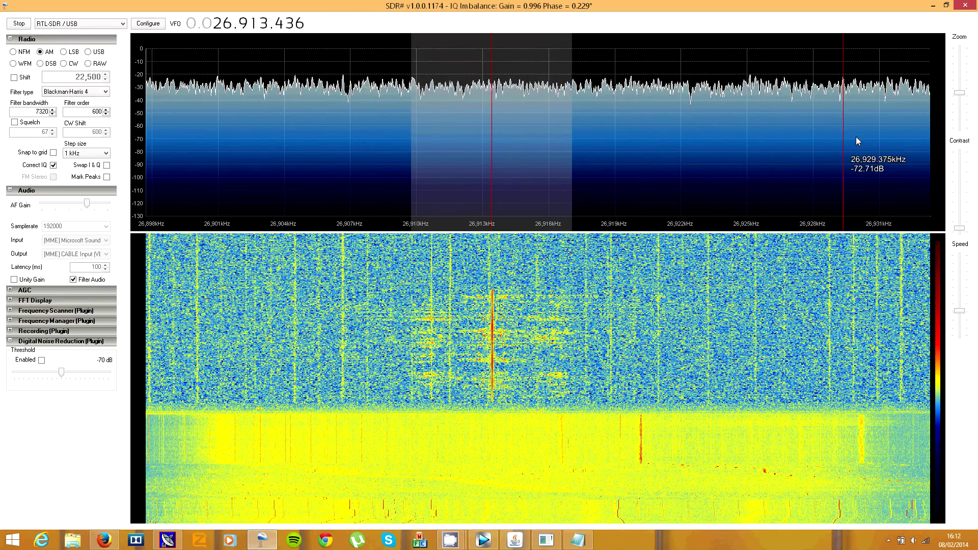
pyautogui.moveTo(959, 93); pyautogui.dragTo(960, 128)
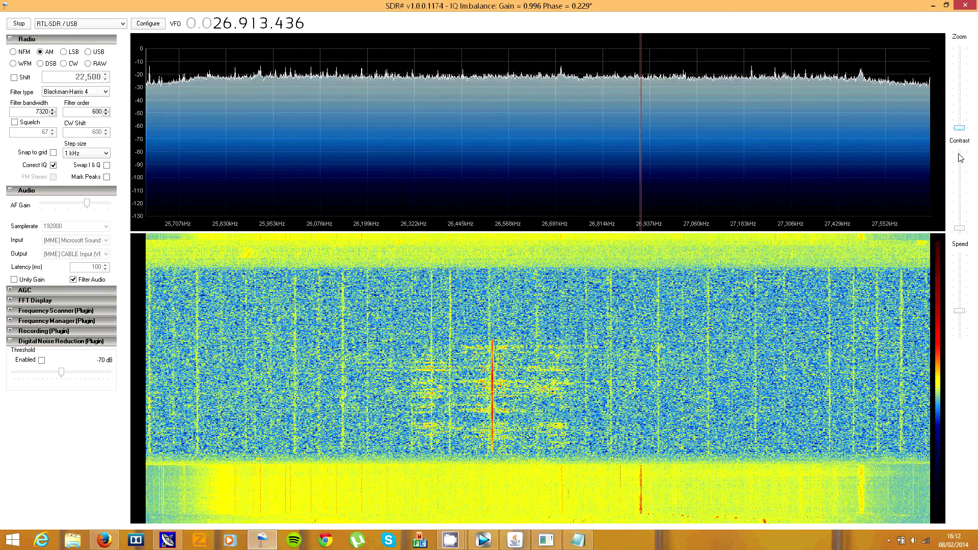
pyautogui.moveTo(831, 173); pyautogui.dragTo(377, 166)
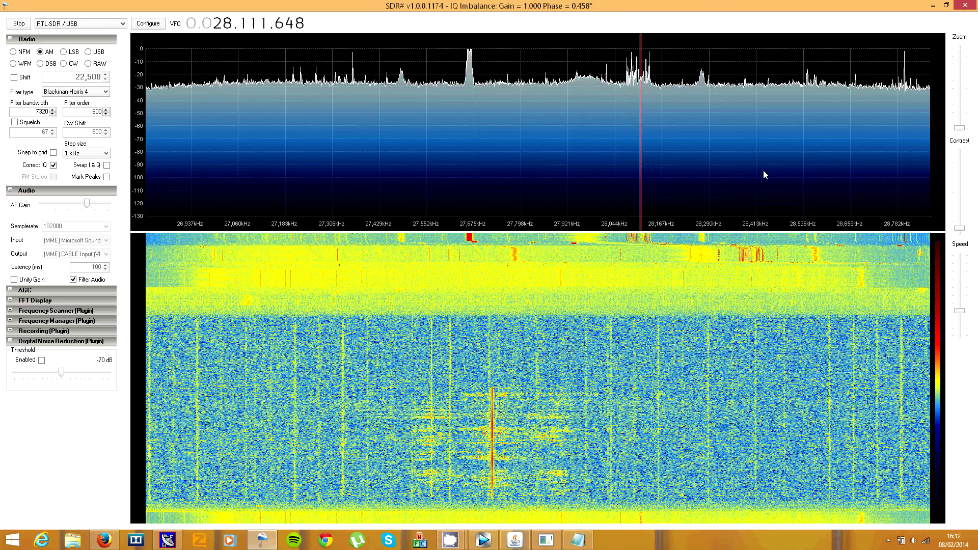
# Tune to the sideband signal at 28.545 MHz in USB, zoomed in closely.
pyautogui.click(807, 265)
pyautogui.click(961, 103)
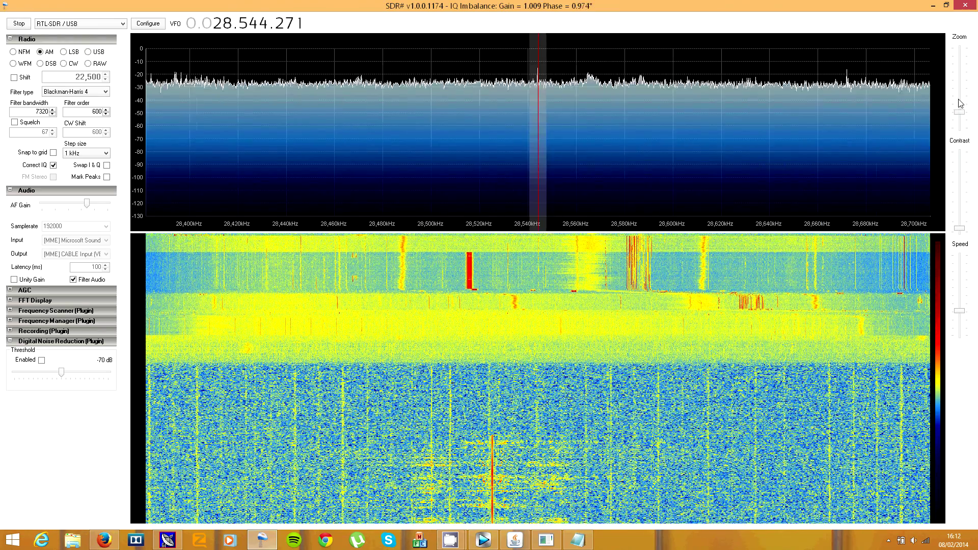
pyautogui.moveTo(960, 103); pyautogui.dragTo(961, 96)
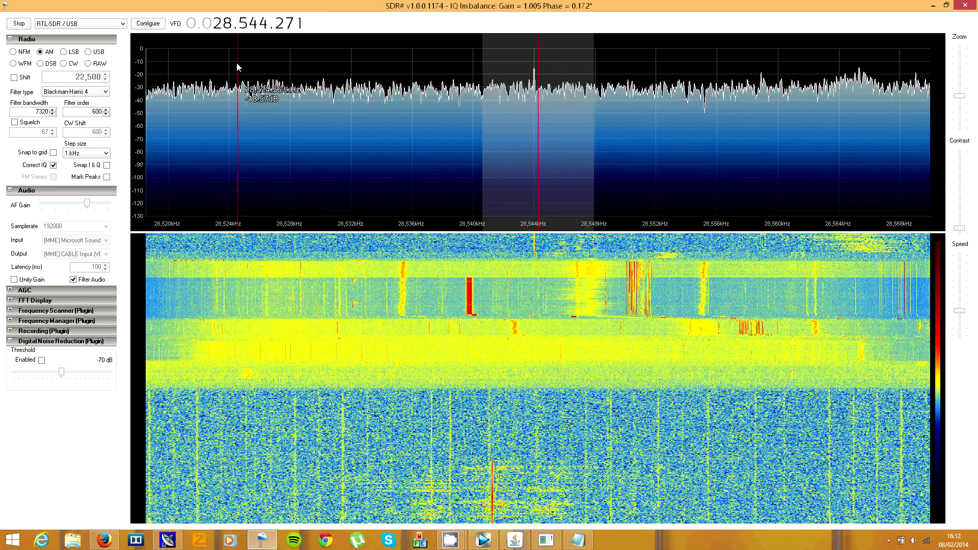
pyautogui.click(88, 52)
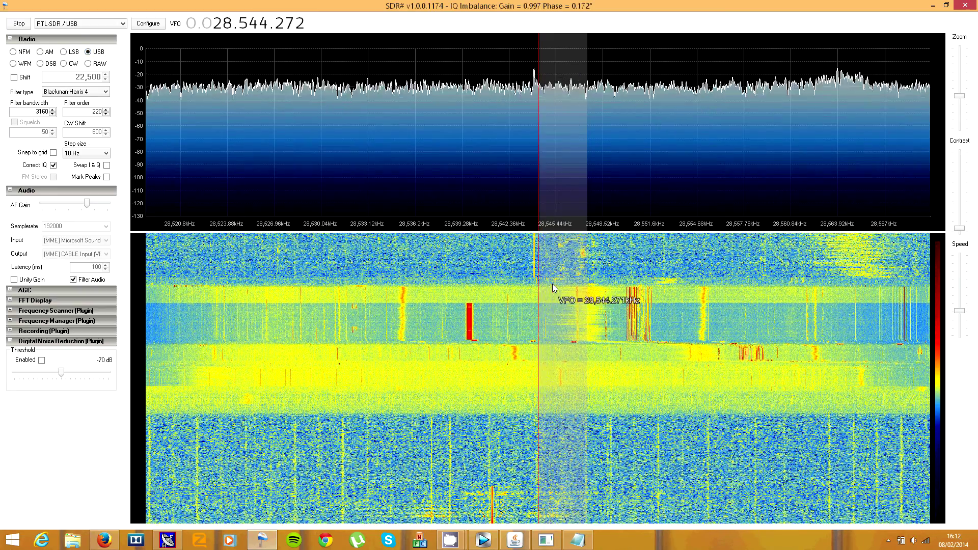
pyautogui.moveTo(555, 288); pyautogui.dragTo(570, 289)
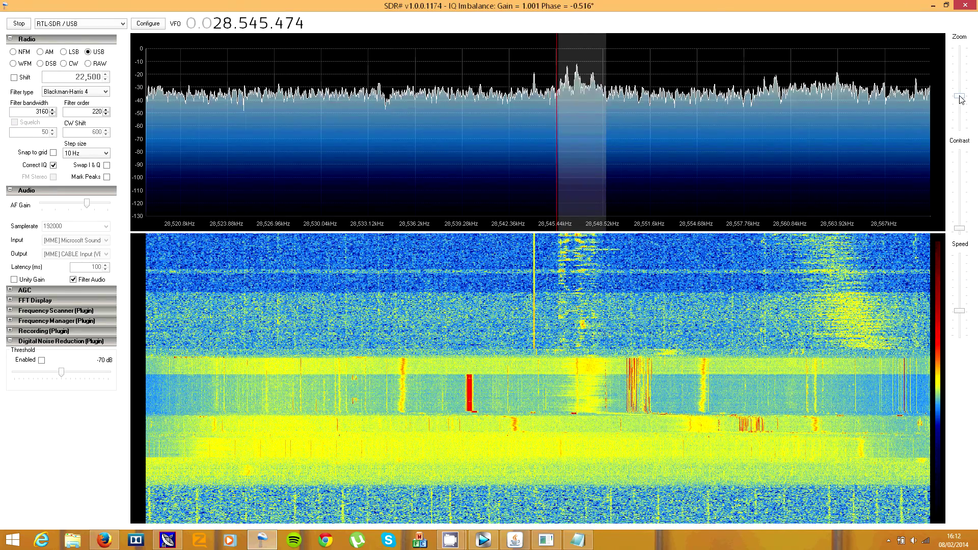
pyautogui.moveTo(960, 97); pyautogui.dragTo(960, 92)
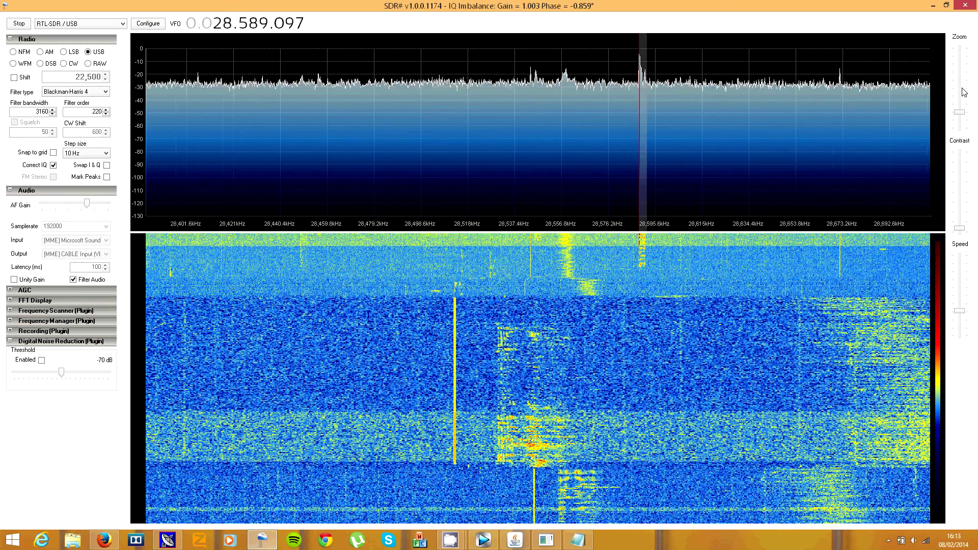
# Fine-tune onto the signal at 28.5887 MHz, then zoom back out to a wider span.
pyautogui.click(965, 92)
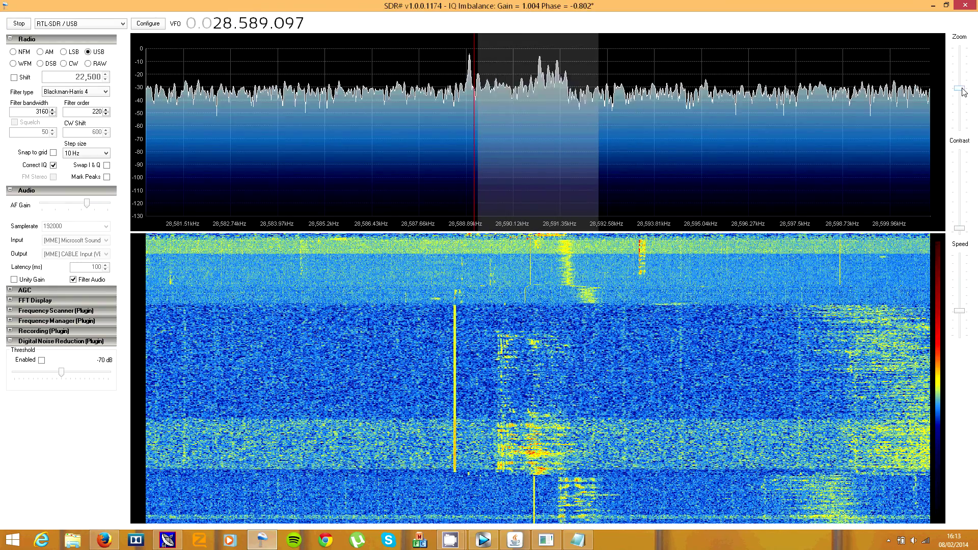
pyautogui.moveTo(533, 299); pyautogui.dragTo(519, 300)
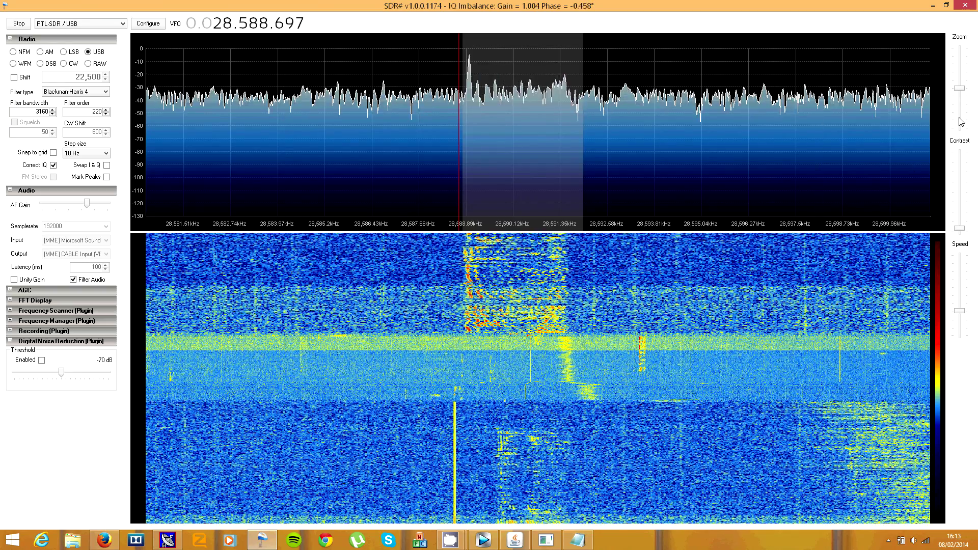
pyautogui.click(962, 121)
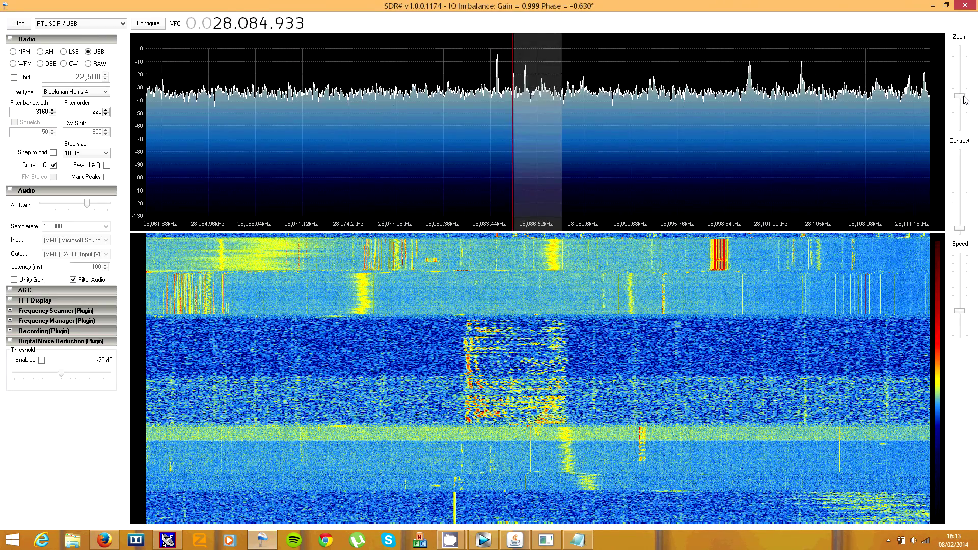
# Tune around the 28.077–28.092 MHz signals, then zoom out to span roughly 26.6–28.6 MHz.
pyautogui.moveTo(965, 100); pyautogui.dragTo(960, 96)
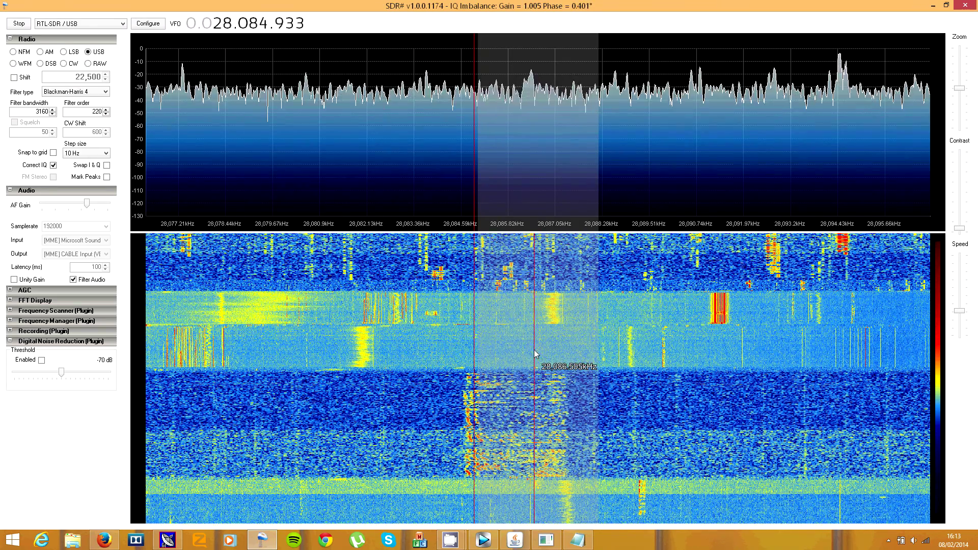
pyautogui.moveTo(536, 354); pyautogui.dragTo(802, 355)
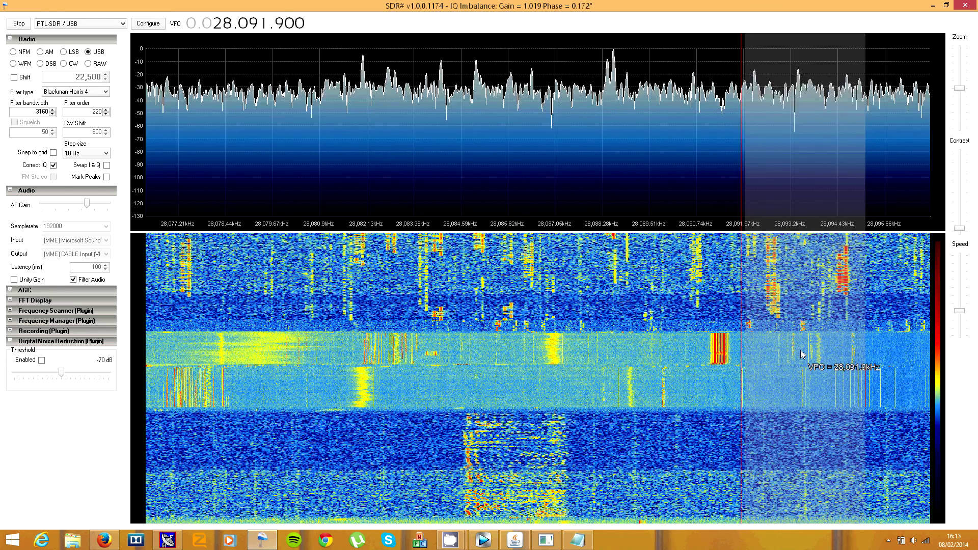
pyautogui.moveTo(802, 355); pyautogui.dragTo(224, 363)
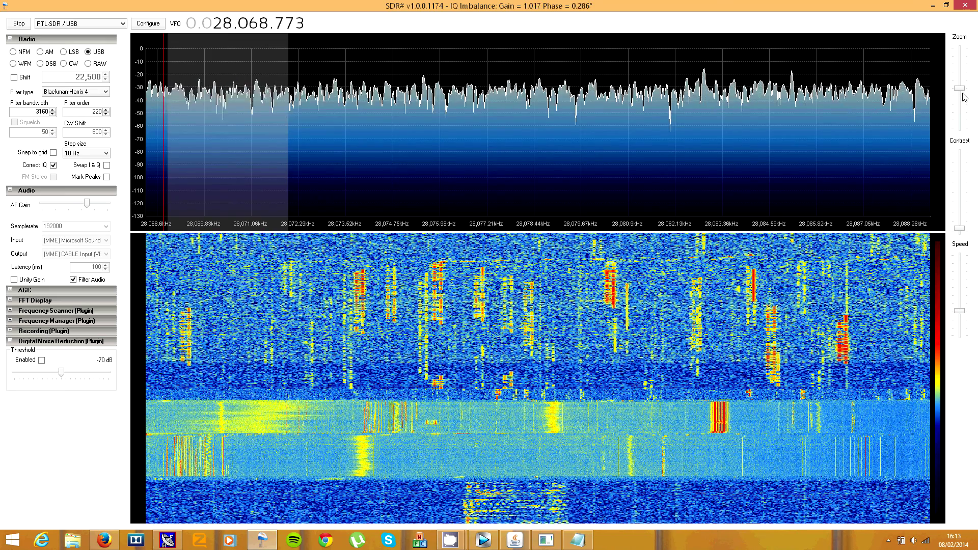
pyautogui.moveTo(964, 94); pyautogui.dragTo(959, 107)
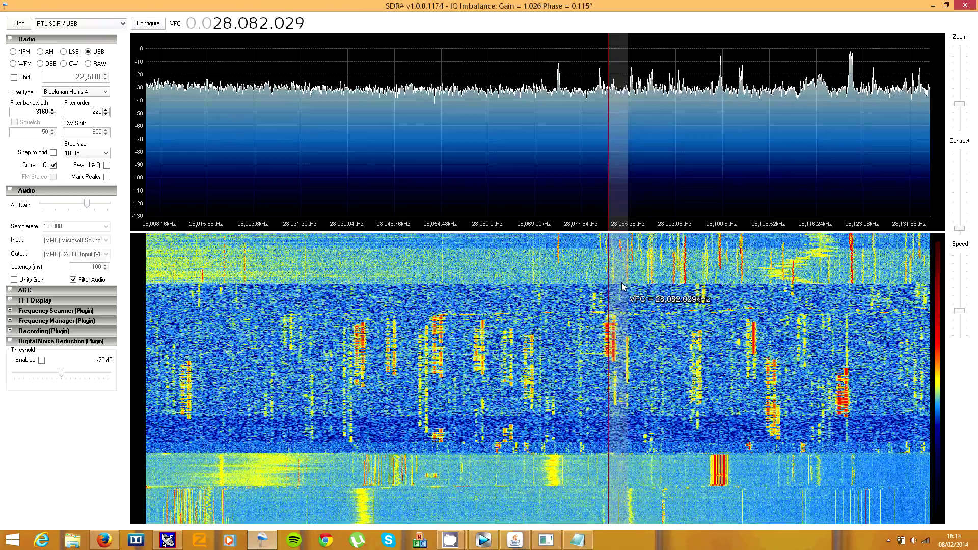
pyautogui.moveTo(623, 287); pyautogui.dragTo(854, 291)
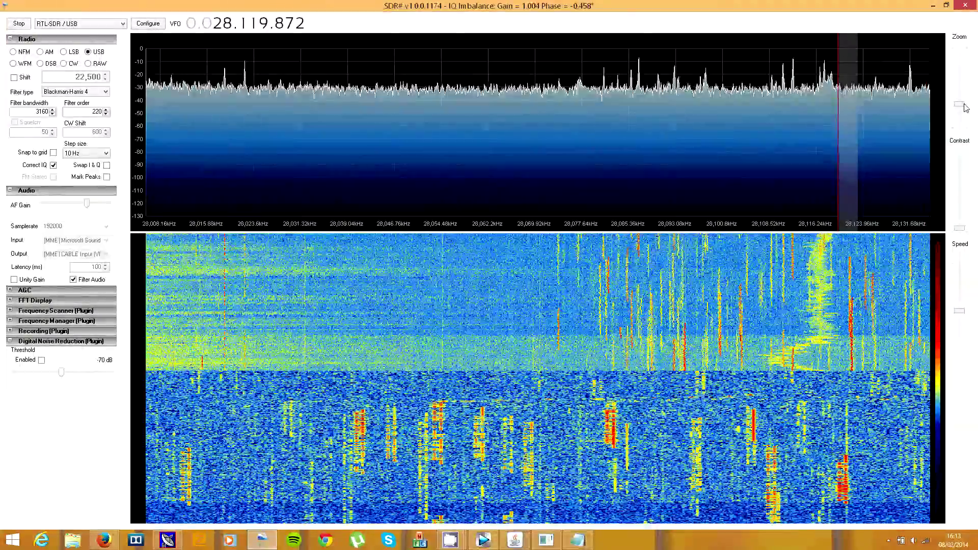
pyautogui.click(961, 144)
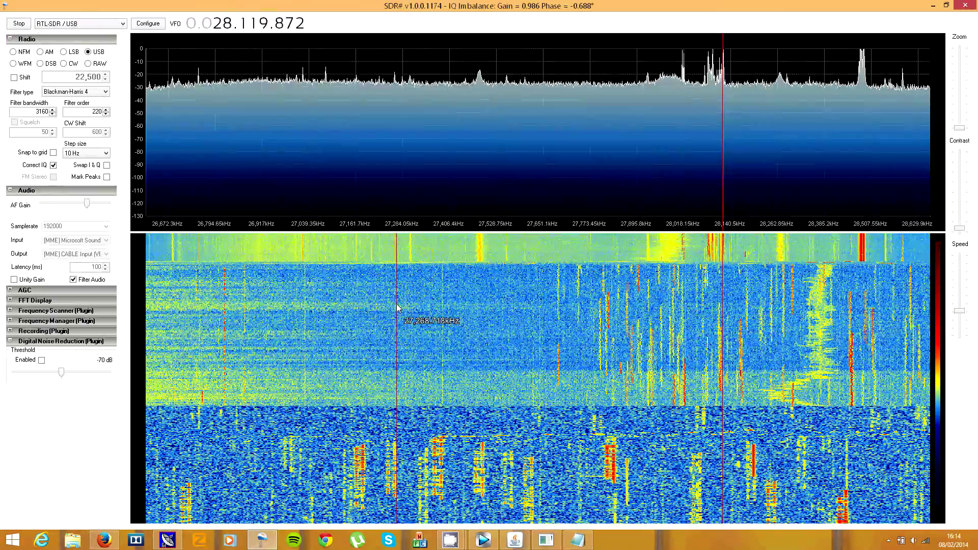
# Tune onto the CB carrier at 26.913 MHz and switch to AM.
pyautogui.moveTo(398, 308); pyautogui.dragTo(515, 304)
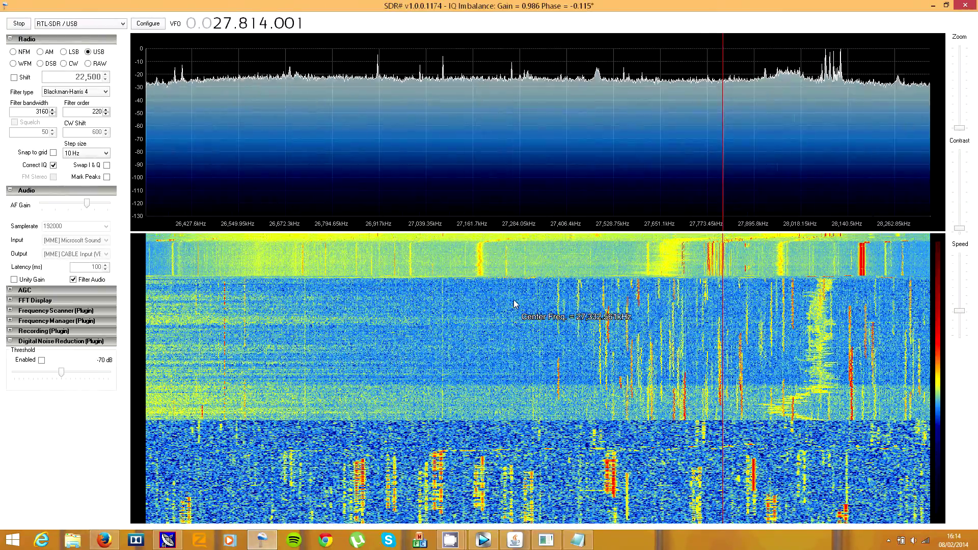
pyautogui.click(379, 308)
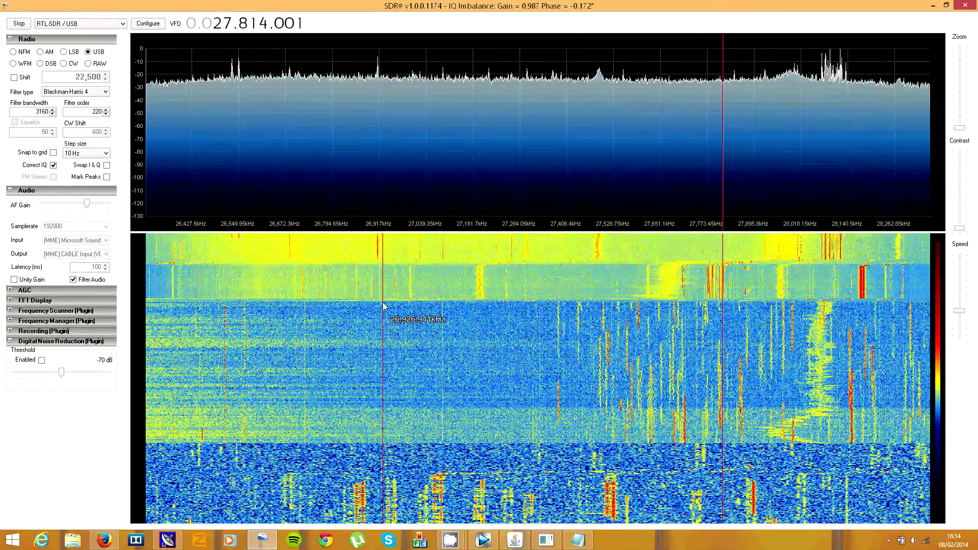
pyautogui.scroll(8, 758, 227)
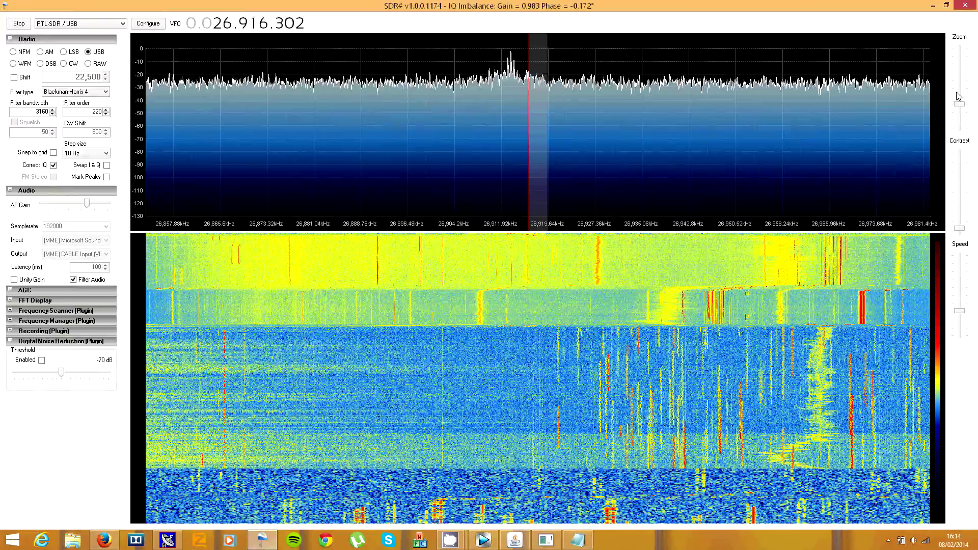
pyautogui.moveTo(518, 296); pyautogui.dragTo(473, 297)
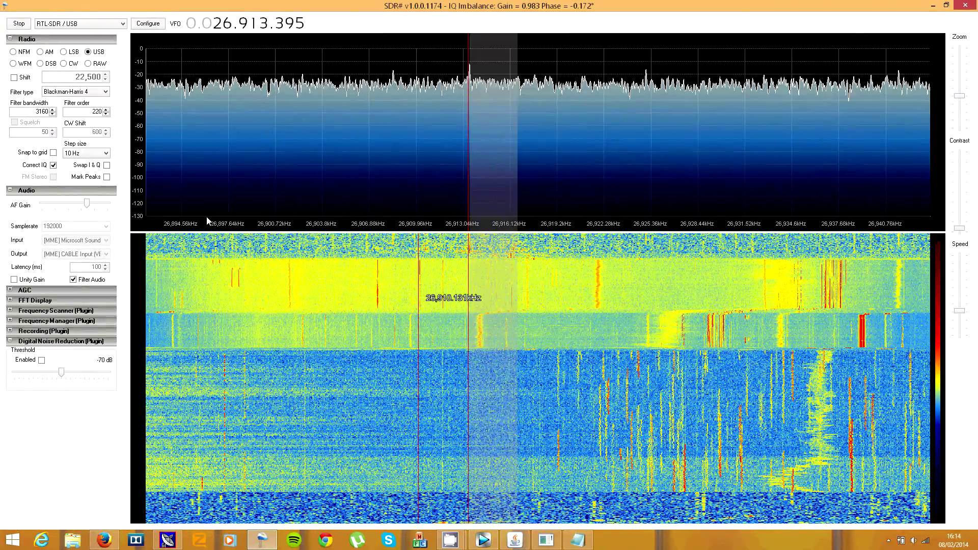
pyautogui.click(46, 54)
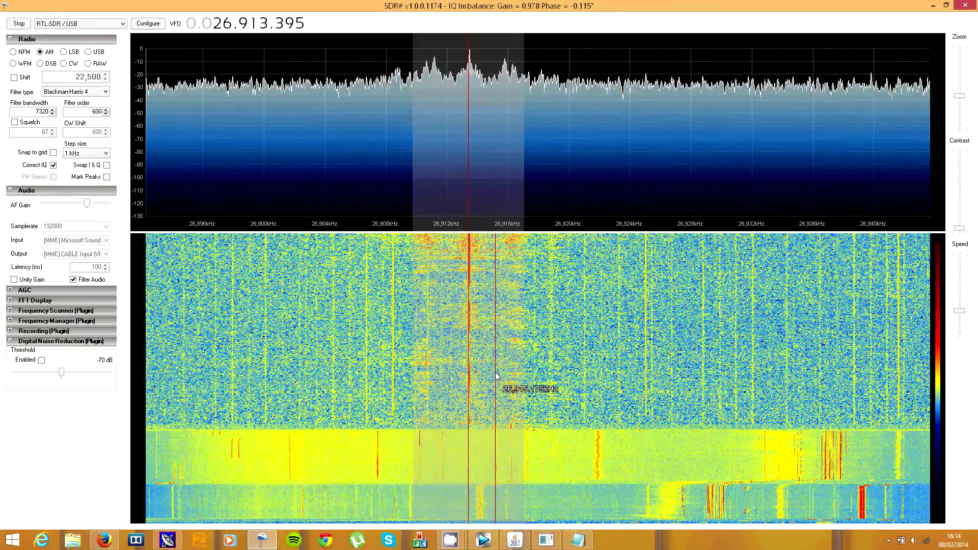
# Widen the filter bandwidth to 8650 Hz and zoom out to about 26.5–27.3 MHz.
pyautogui.moveTo(525, 371); pyautogui.dragTo(537, 393)
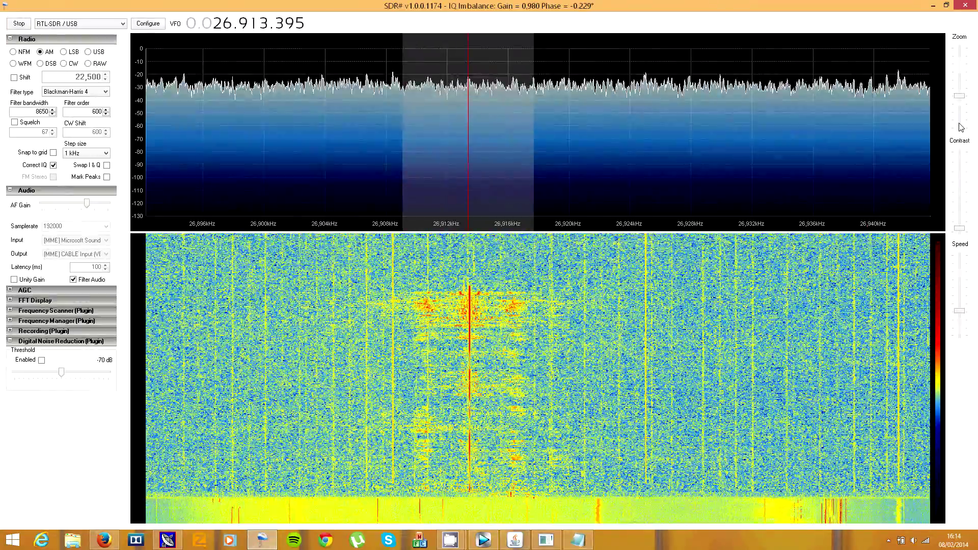
pyautogui.click(961, 127)
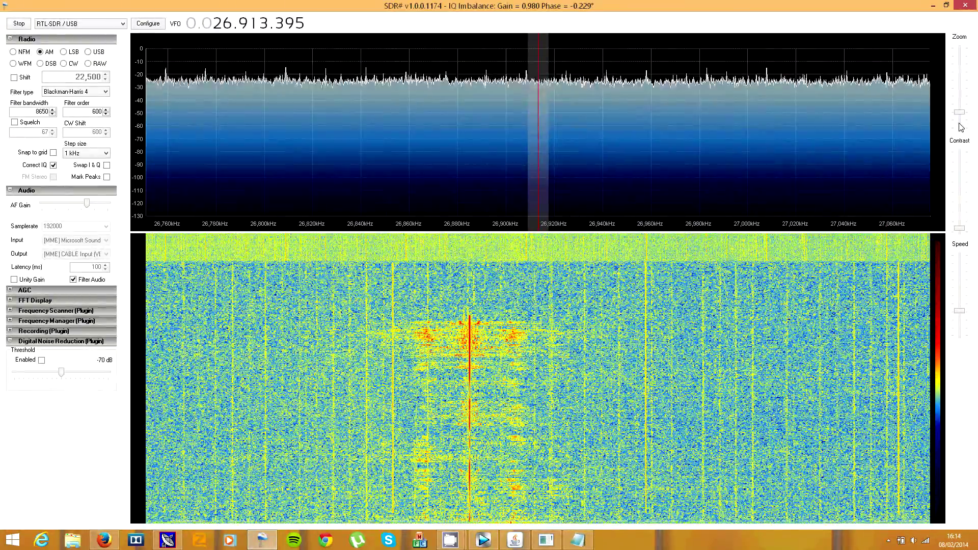
pyautogui.click(961, 127)
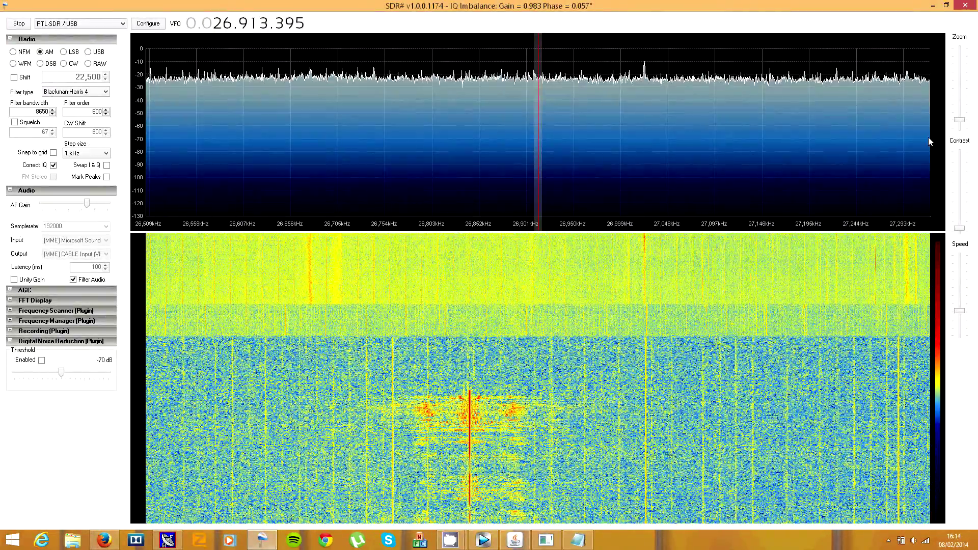
# Check the CB signal near 27.023 MHz, zoom out, then sweep from 26.5 MHz back to 26.913 MHz.
pyautogui.click(646, 272)
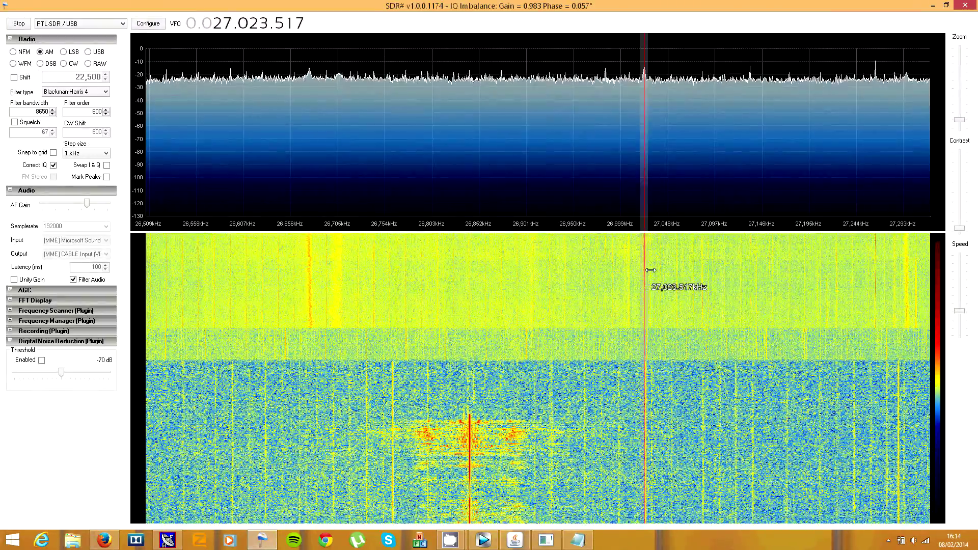
pyautogui.moveTo(958, 121); pyautogui.dragTo(958, 97)
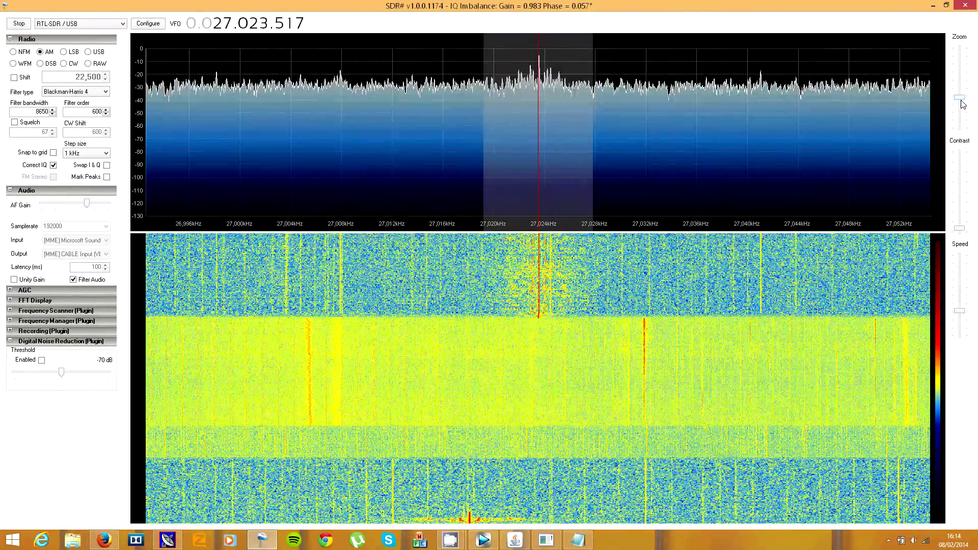
pyautogui.moveTo(962, 105); pyautogui.dragTo(961, 115)
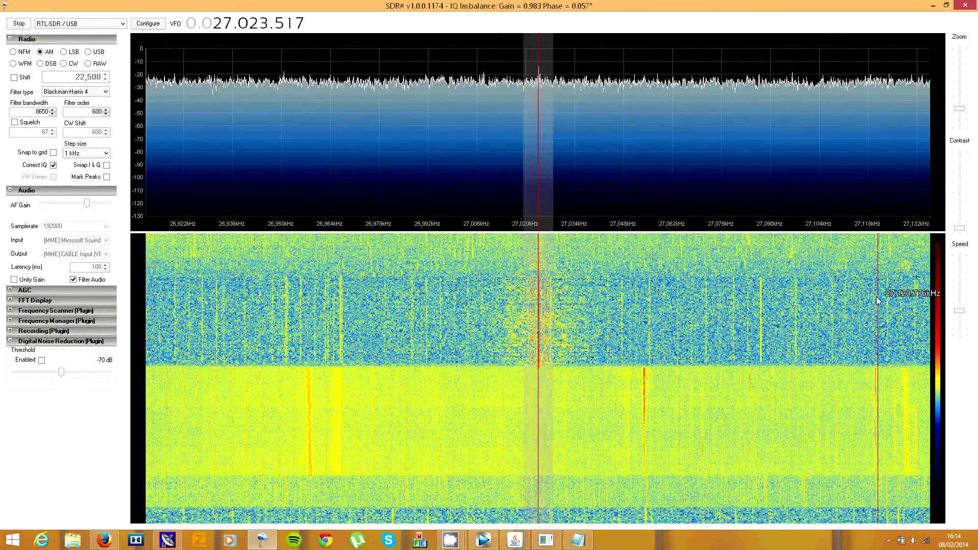
pyautogui.moveTo(960, 114); pyautogui.dragTo(962, 130)
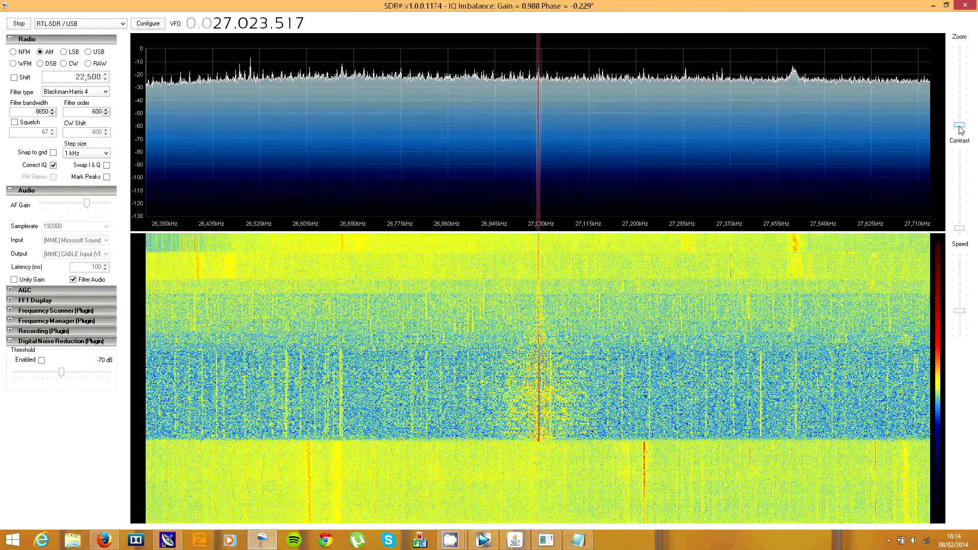
pyautogui.click(251, 375)
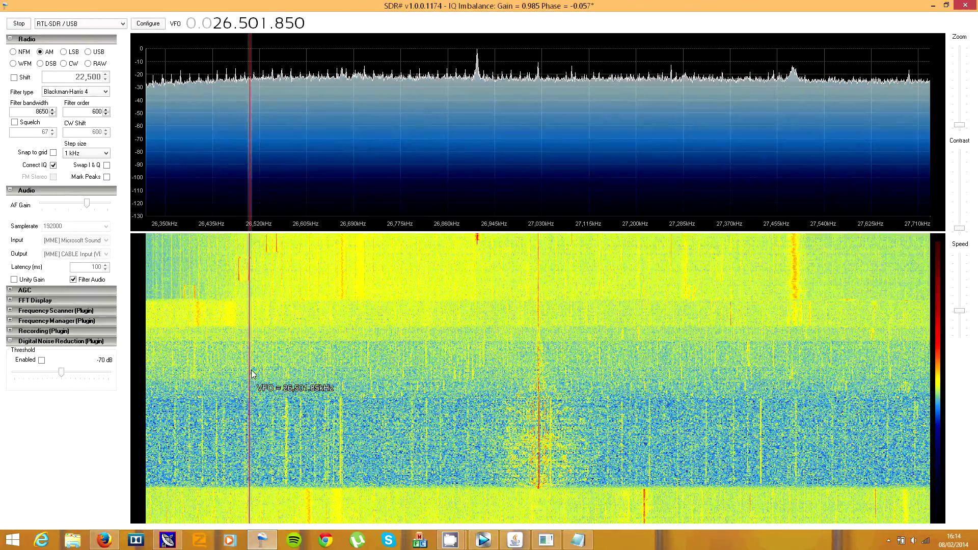
pyautogui.moveTo(251, 377); pyautogui.dragTo(477, 350)
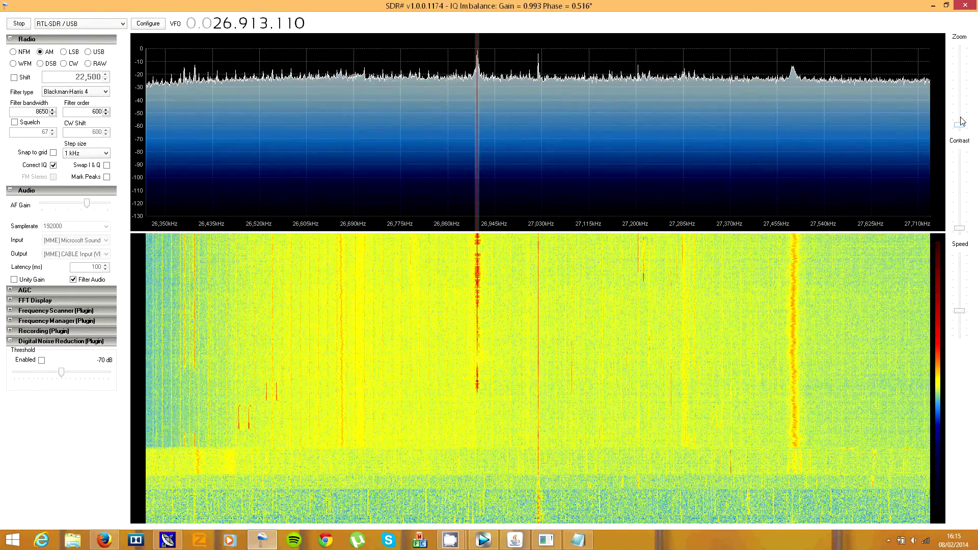
# Zoom in around 26.913 MHz and widen the AM filter bandwidth to 10620 Hz.
pyautogui.moveTo(959, 125); pyautogui.dragTo(960, 101)
pyautogui.moveTo(582, 175); pyautogui.dragTo(572, 181)
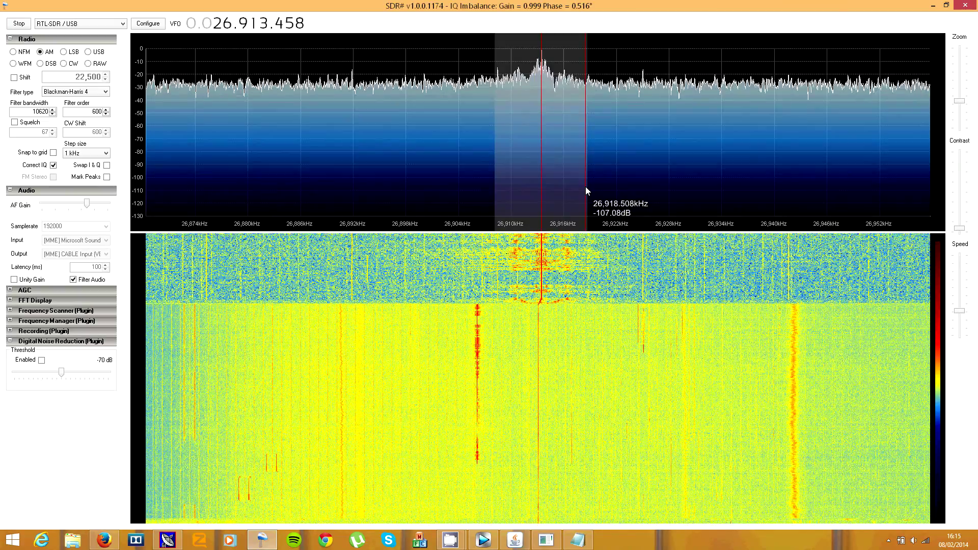